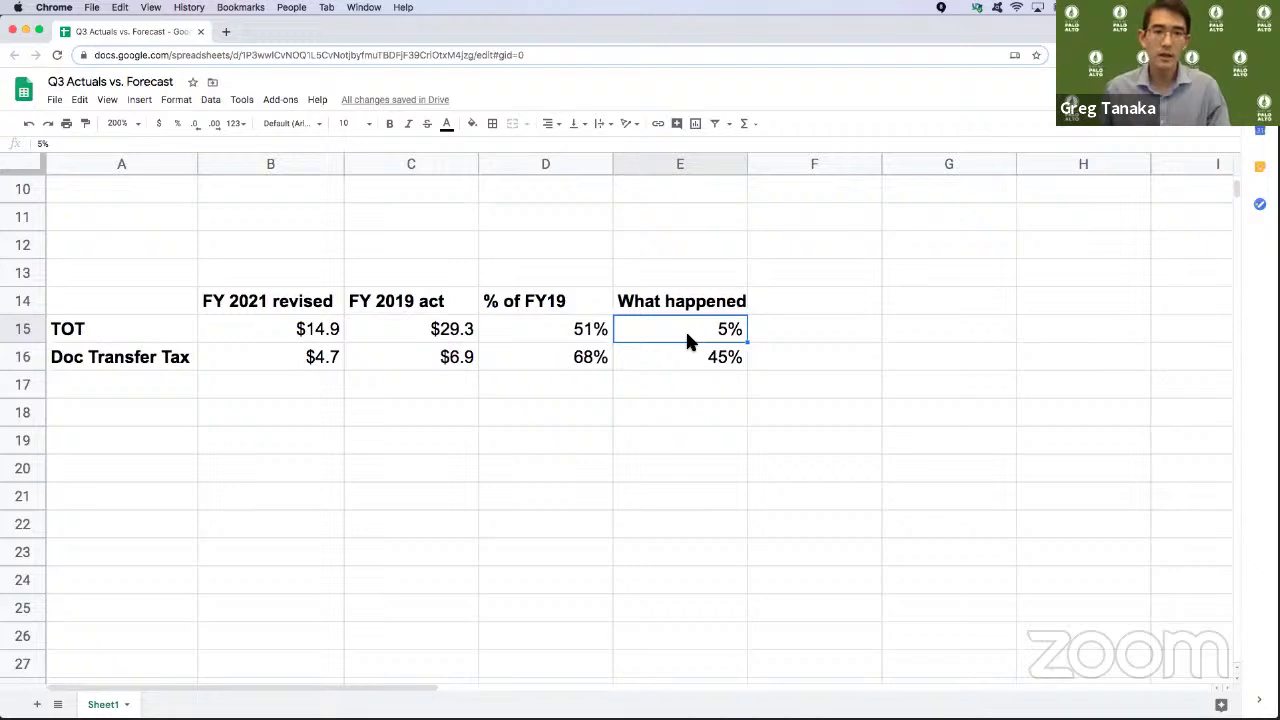
Examine the FY 2021 revised and FY 2019 actual amounts for TOT and Doc Transfer Tax
left_click(695, 352)
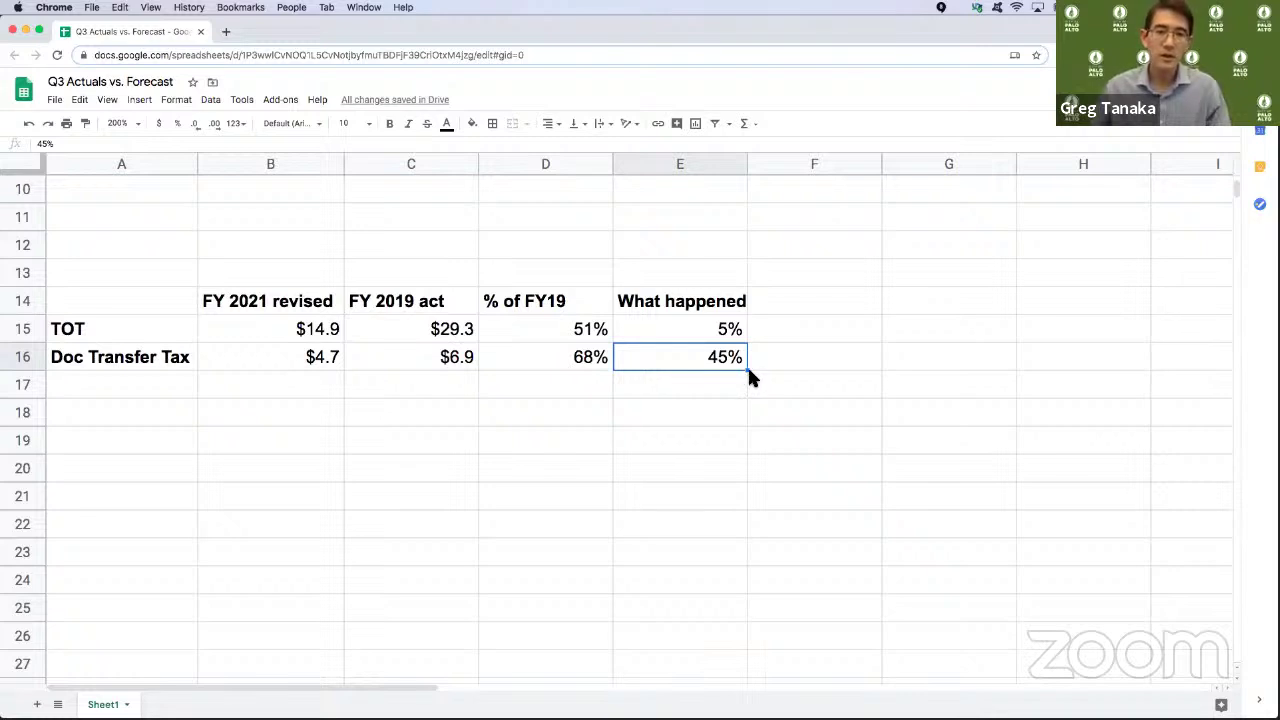
left_click(681, 384)
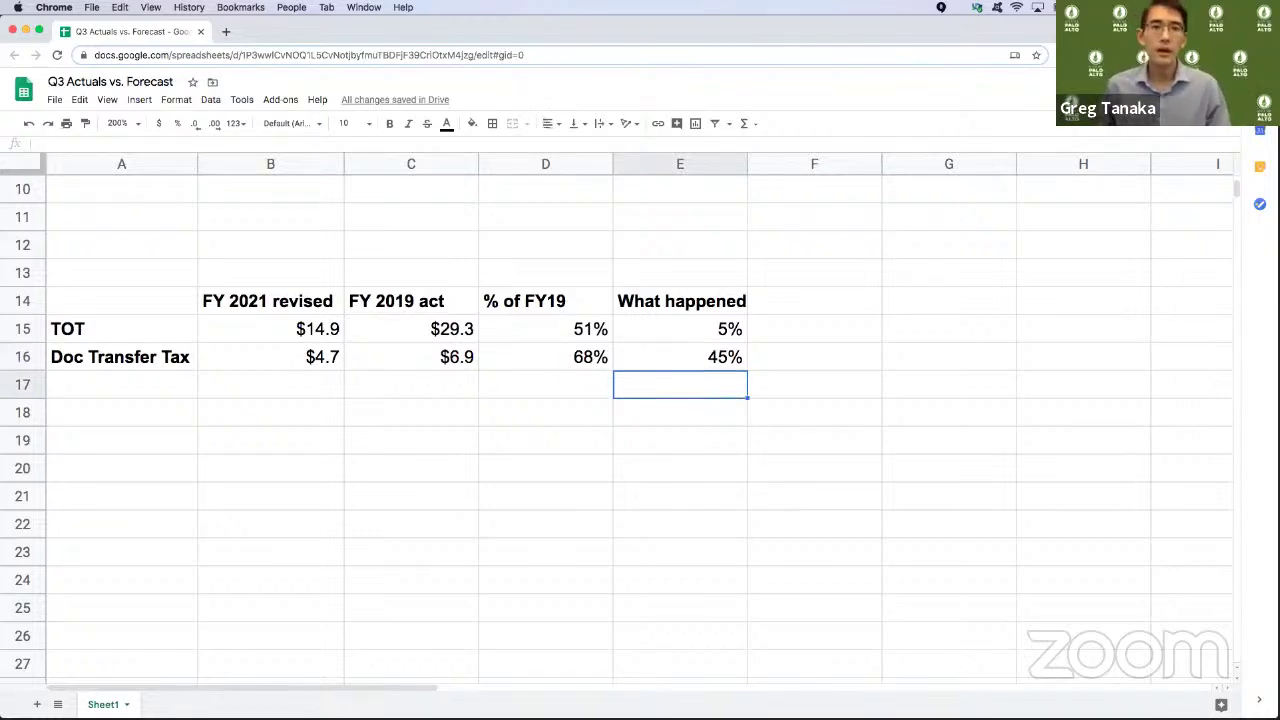
key("Left")
key("Left")
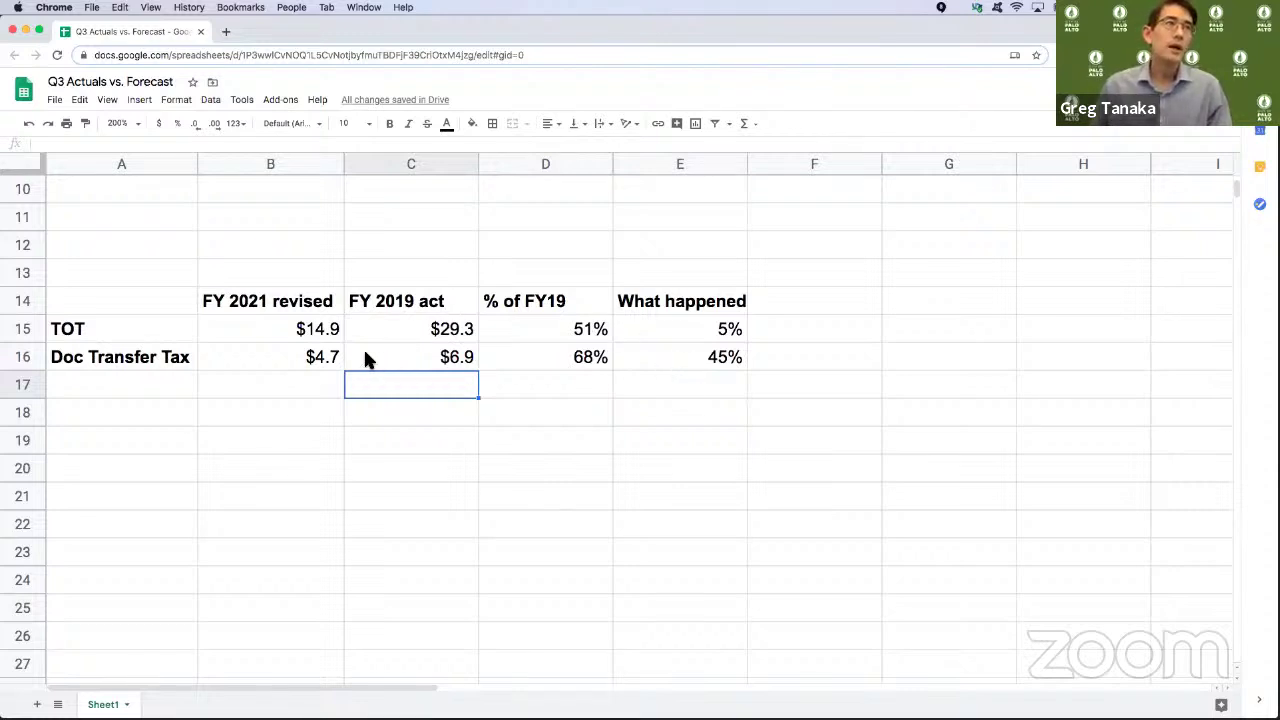
left_click(334, 331)
left_click(321, 360)
left_click(320, 336)
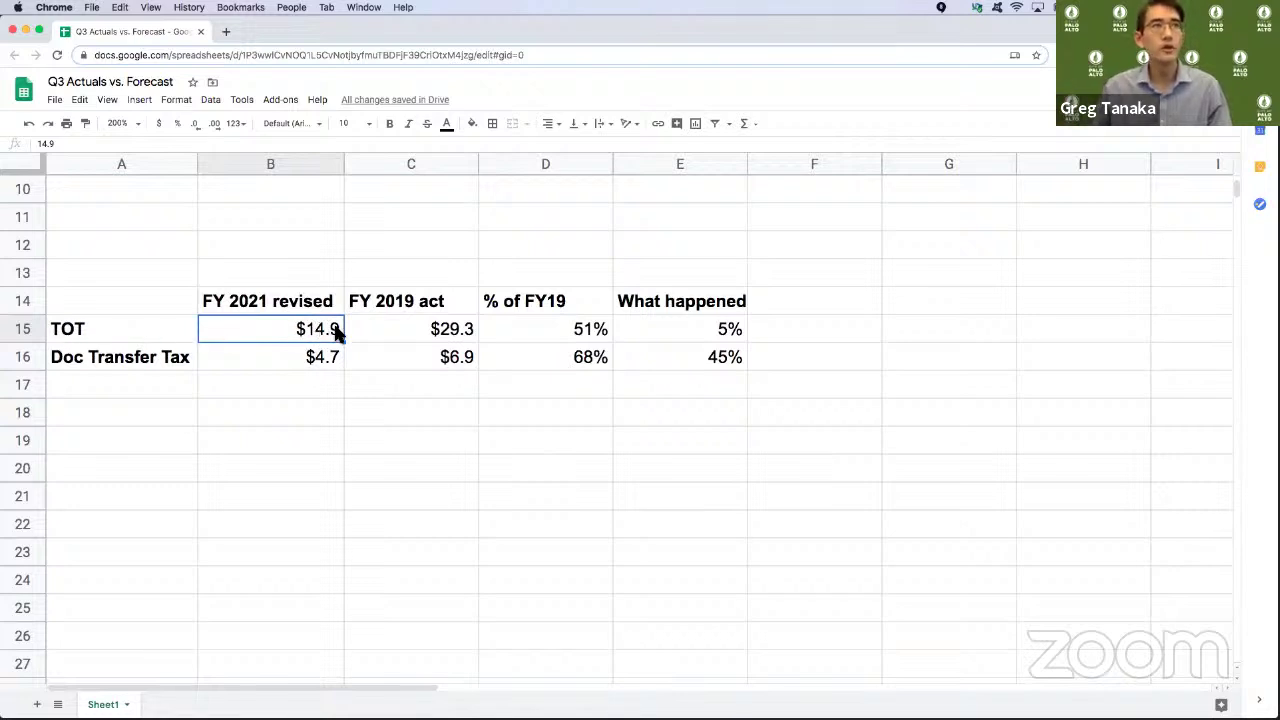
left_click(326, 364)
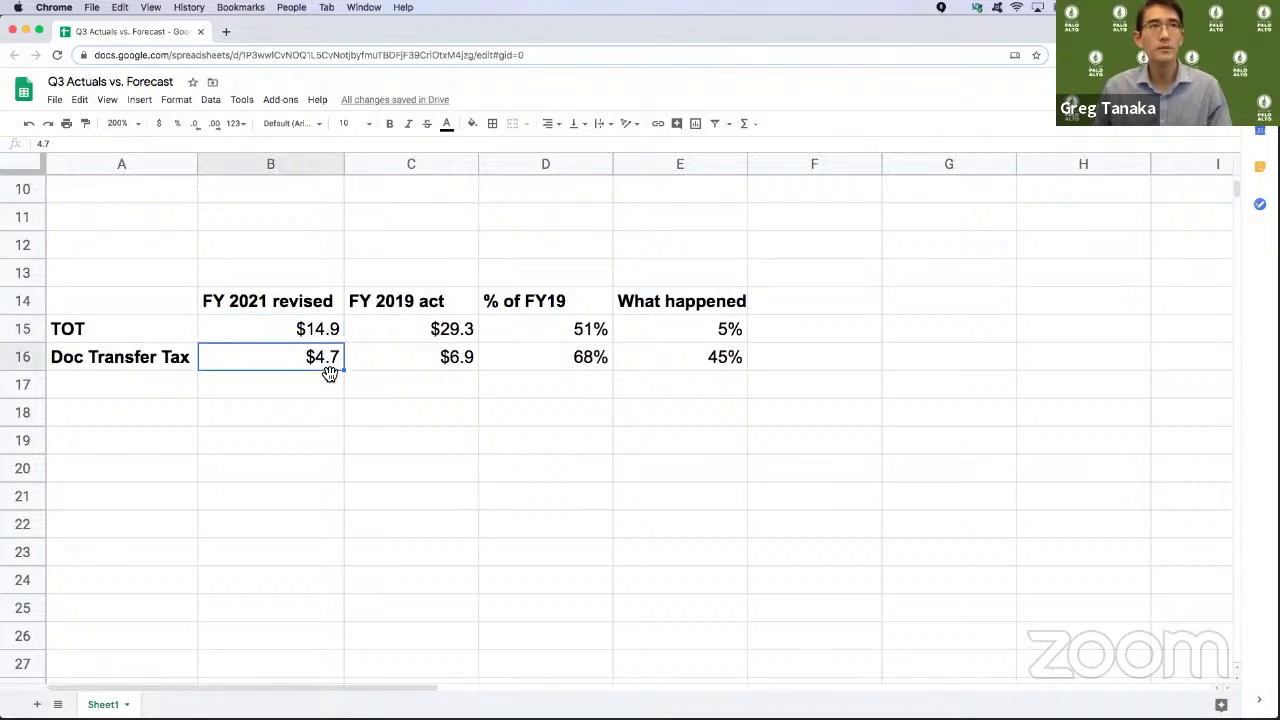
left_click(428, 326)
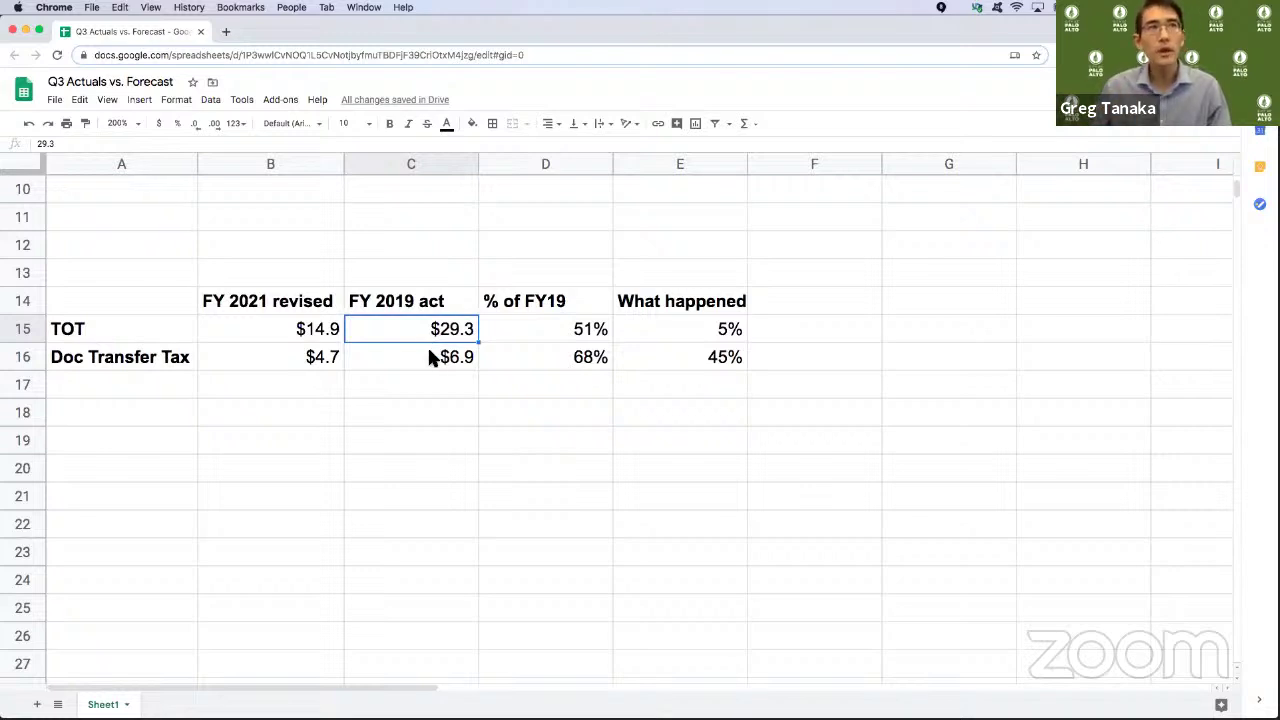
left_click(449, 366)
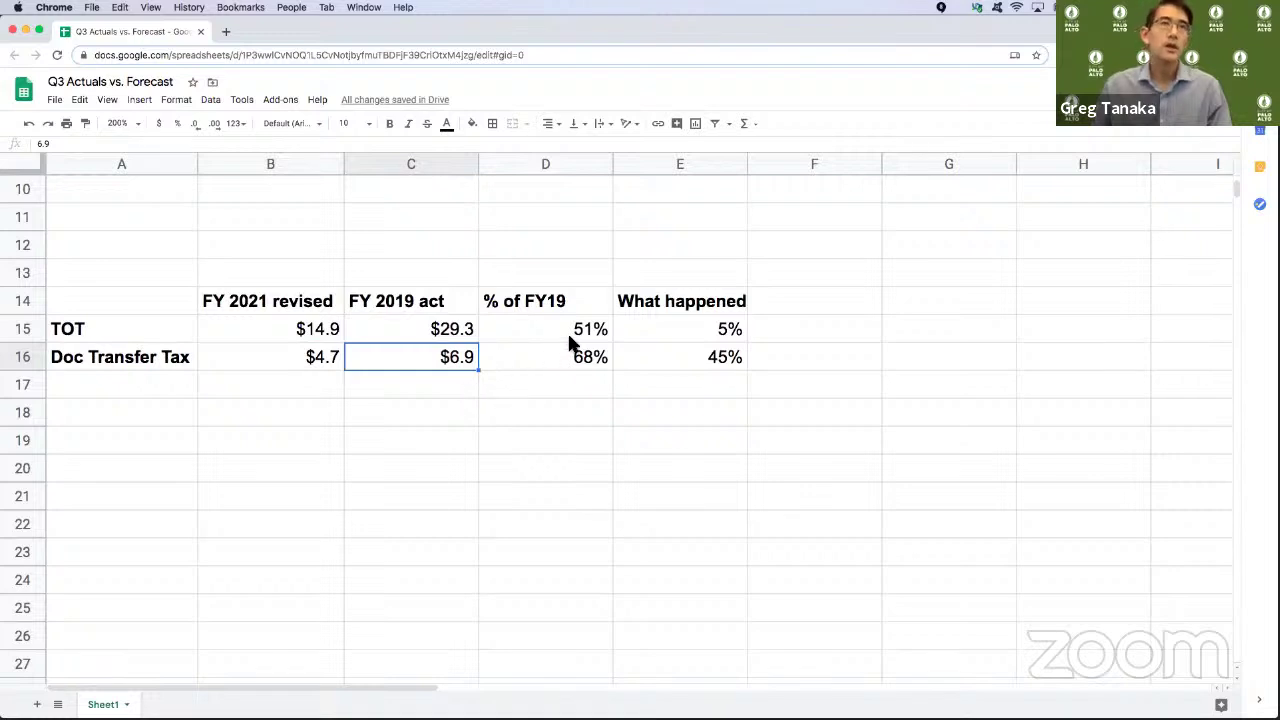
Inspect the formula behind TOT's % of FY19 in D15 without editing it
left_click(603, 340)
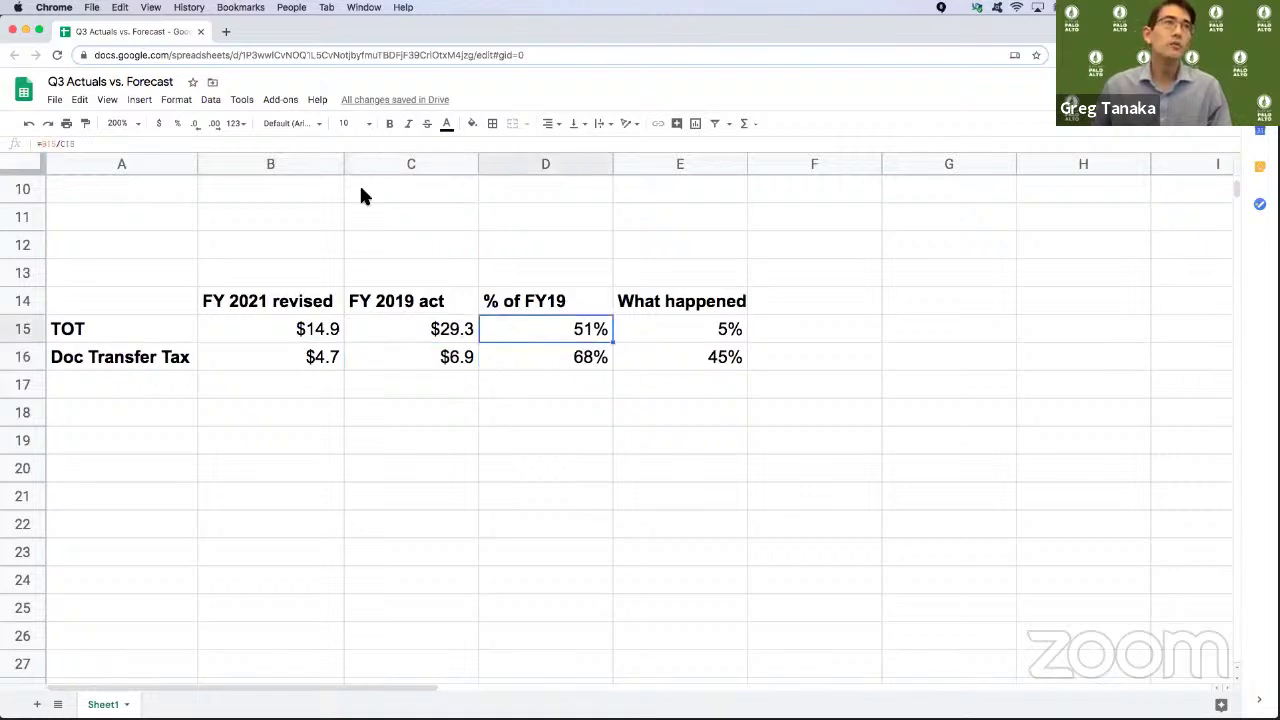
key("Return")
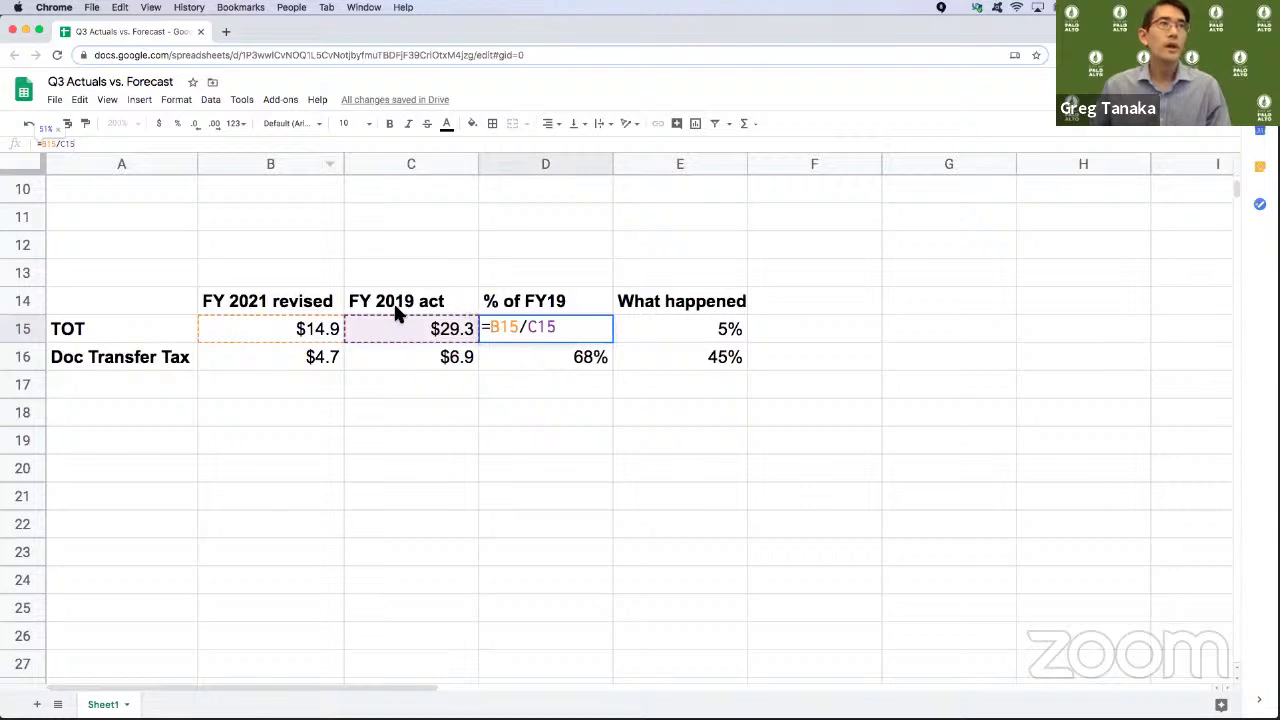
key("Escape")
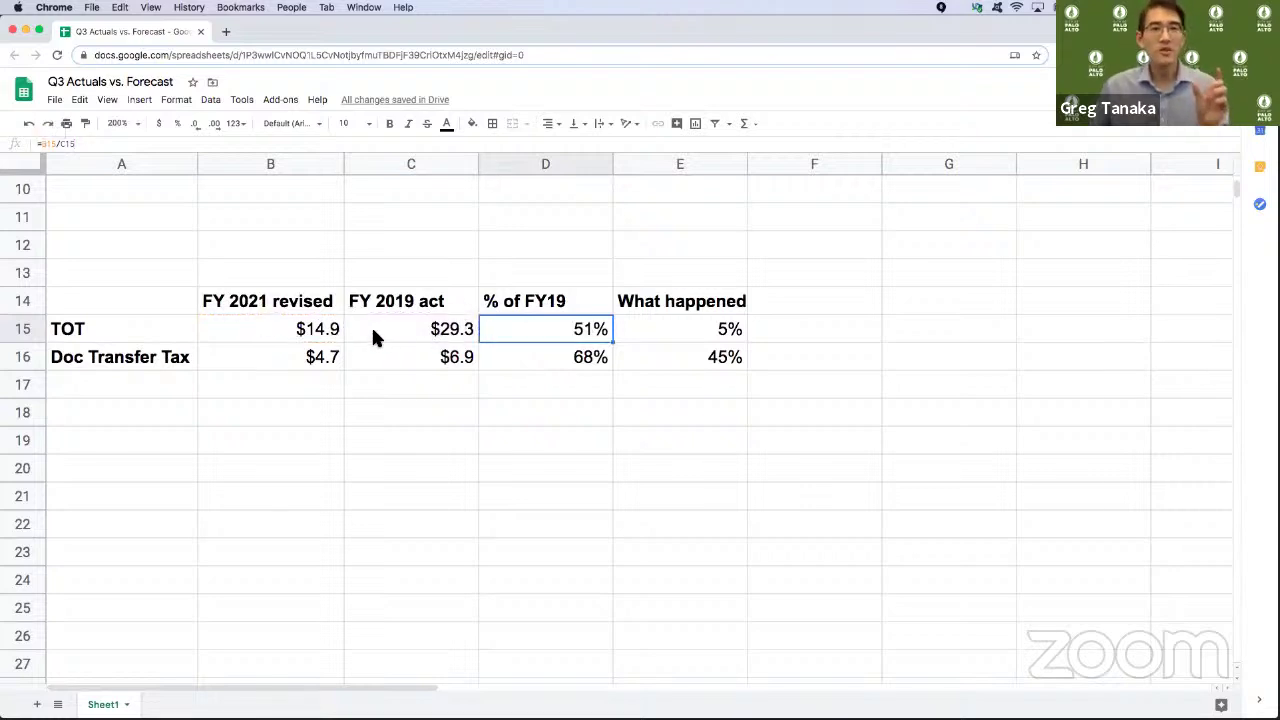
left_click(631, 340)
left_click(577, 340)
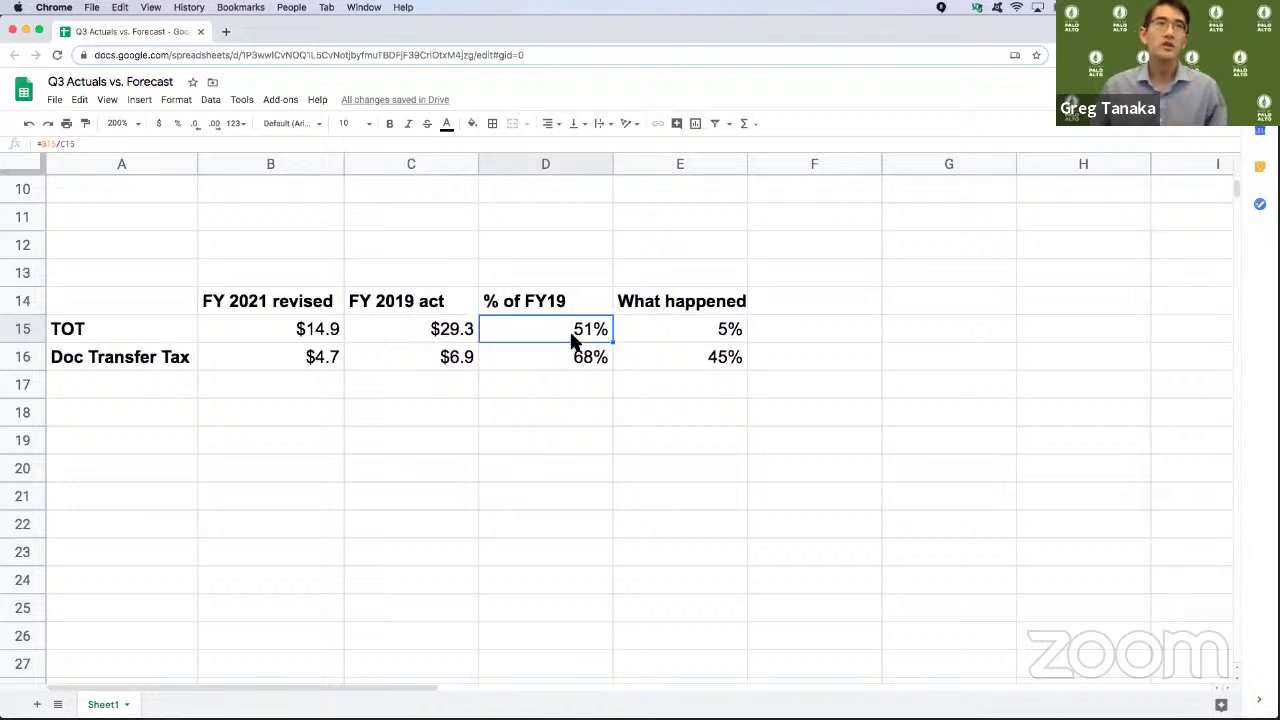
Review the What happened percentages for TOT and Doc Transfer Tax in E15 and E16
left_click(330, 338)
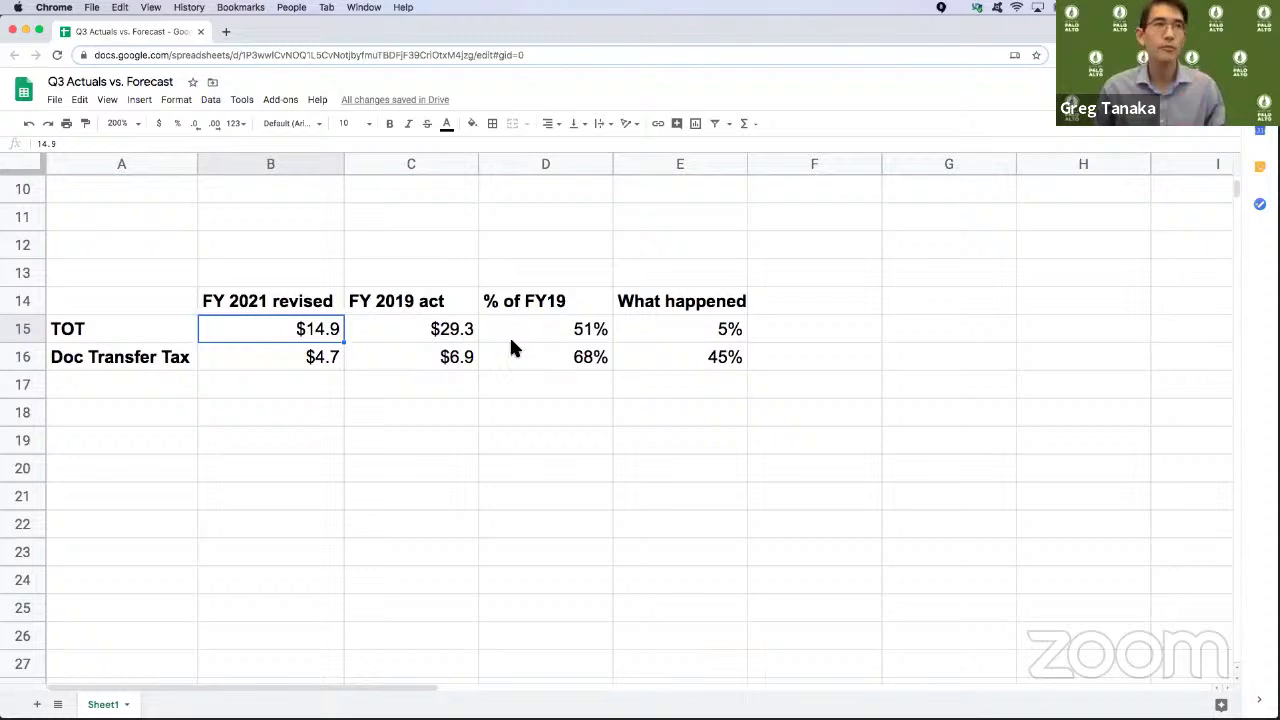
left_click(518, 368)
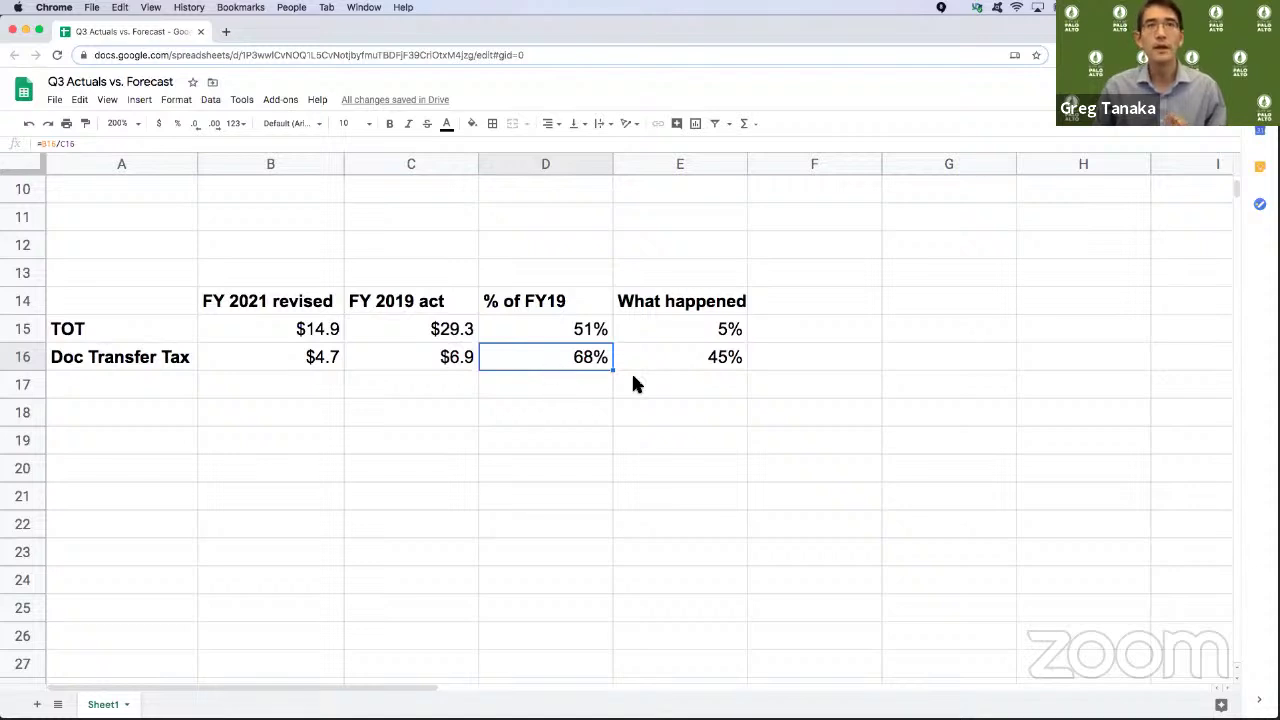
left_click(679, 364)
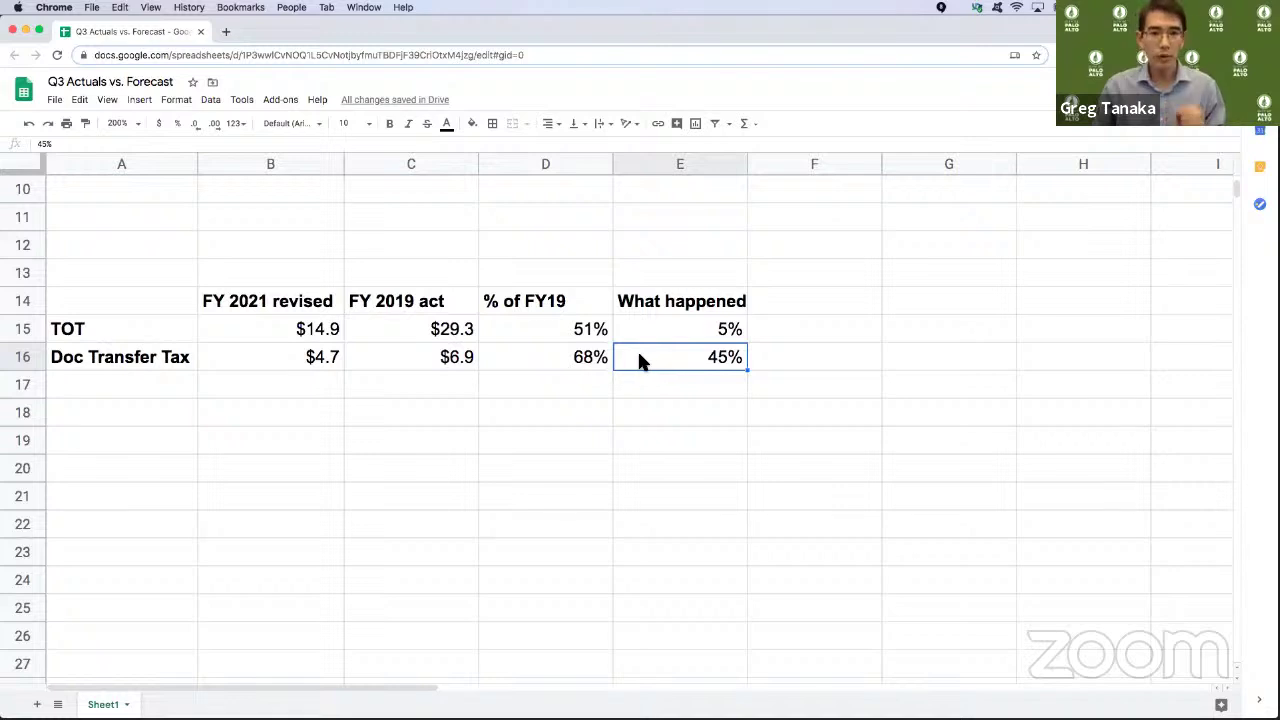
key("Up")
key("Down")
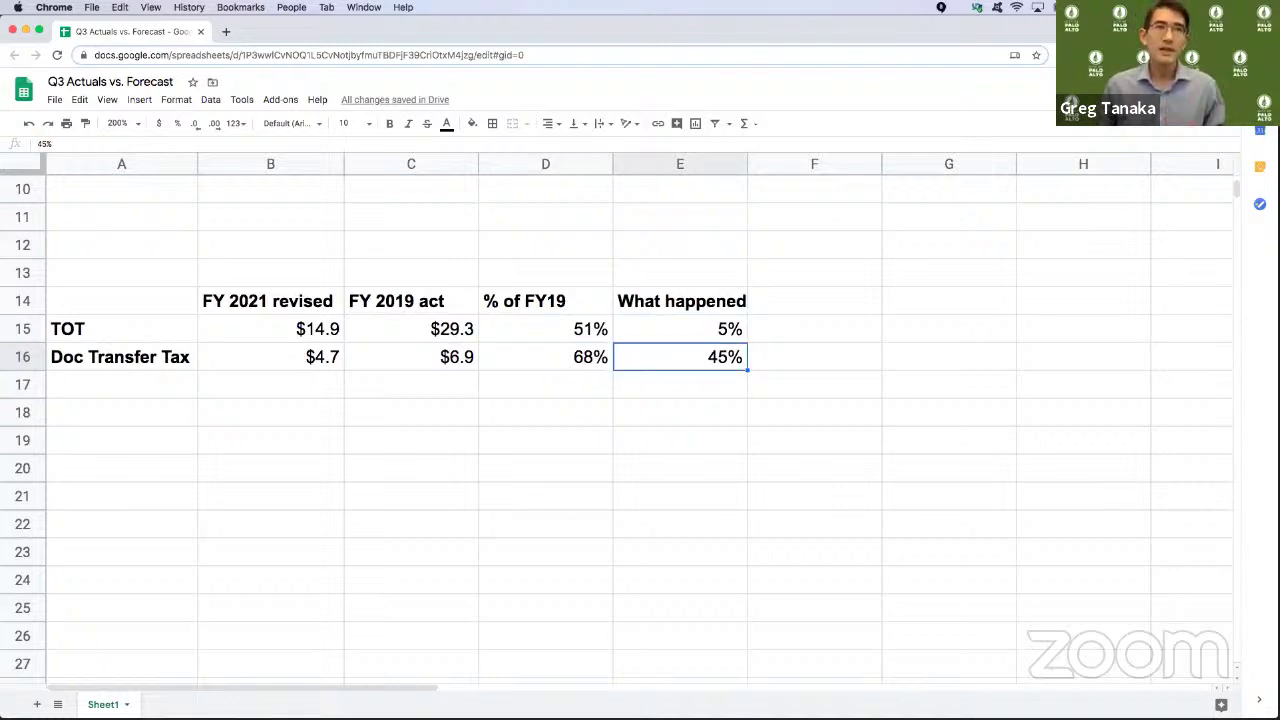
key("Up")
key("Up")
key("Down")
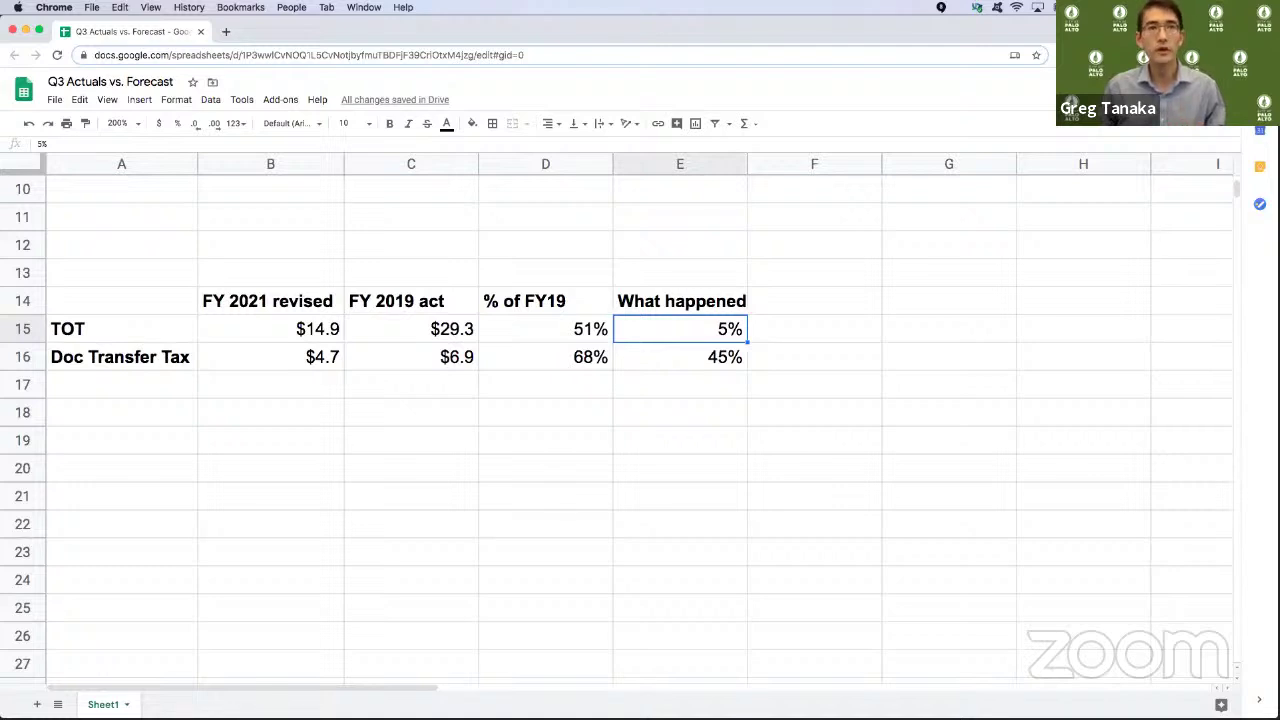
key("Down")
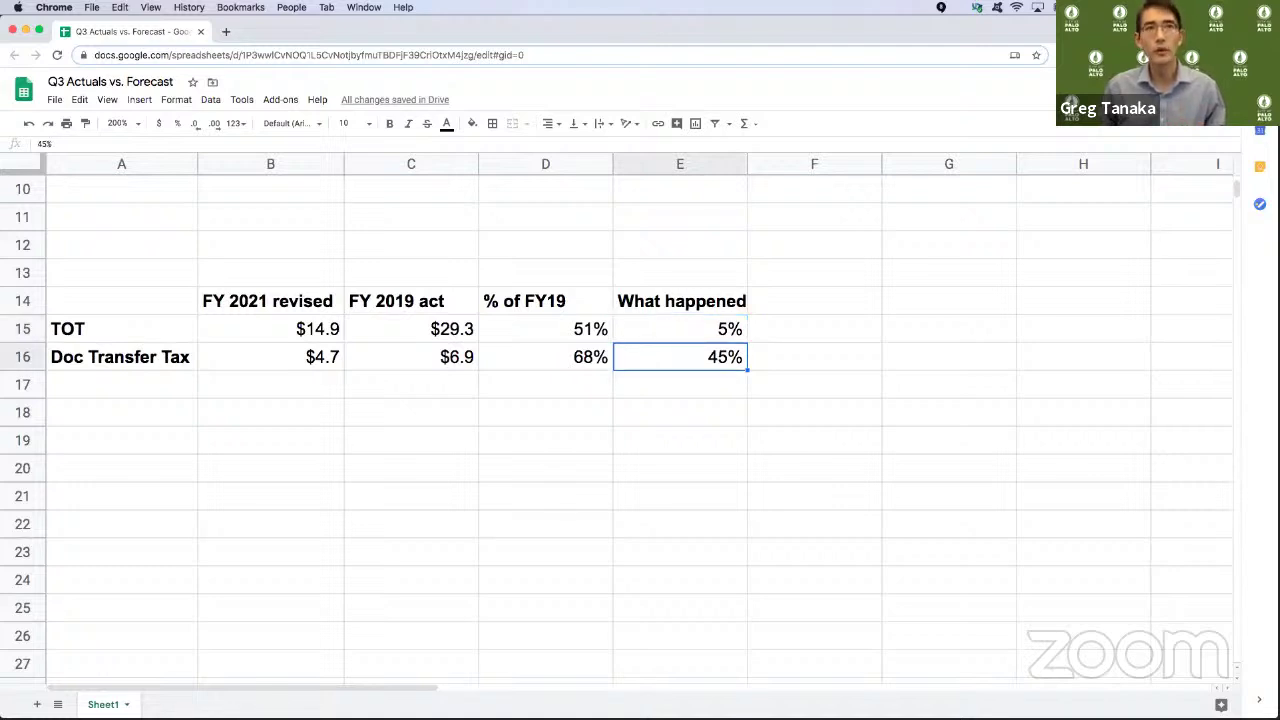
Compare the % of FY19 column with the What happened column for both the TOT and Doc Transfer Tax rows
key("Left")
key("Up")
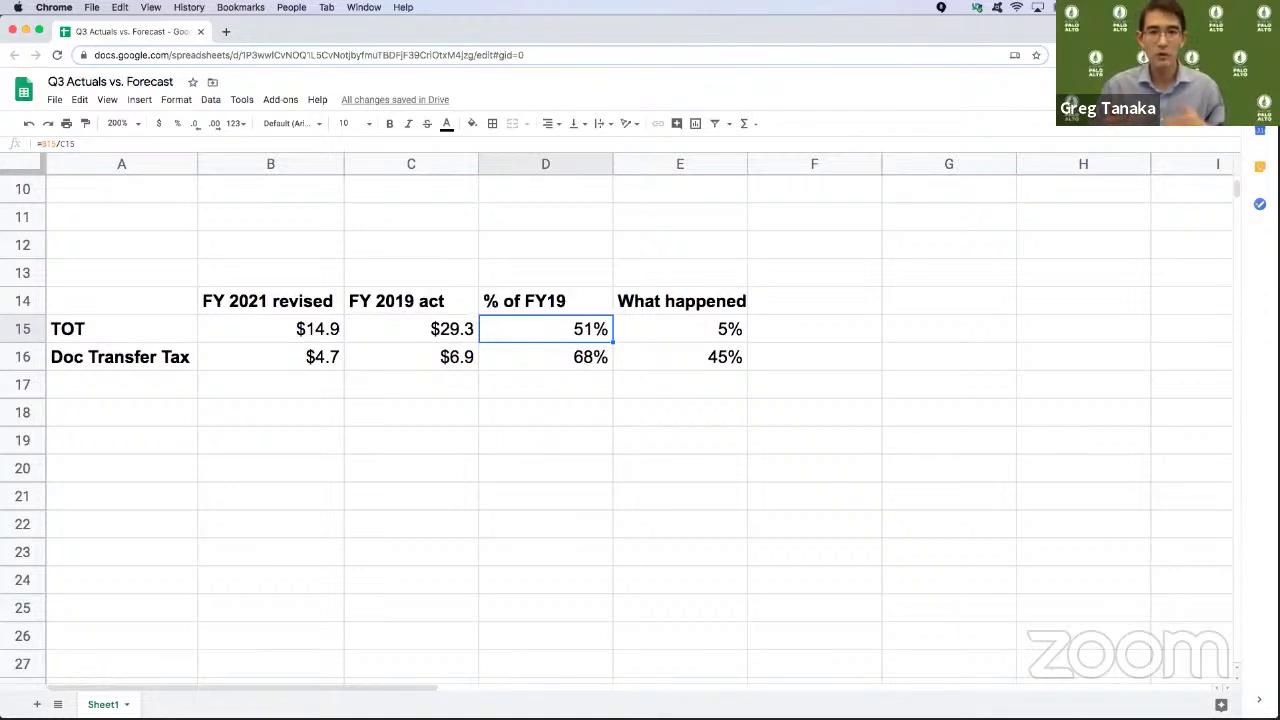
left_click(545, 357)
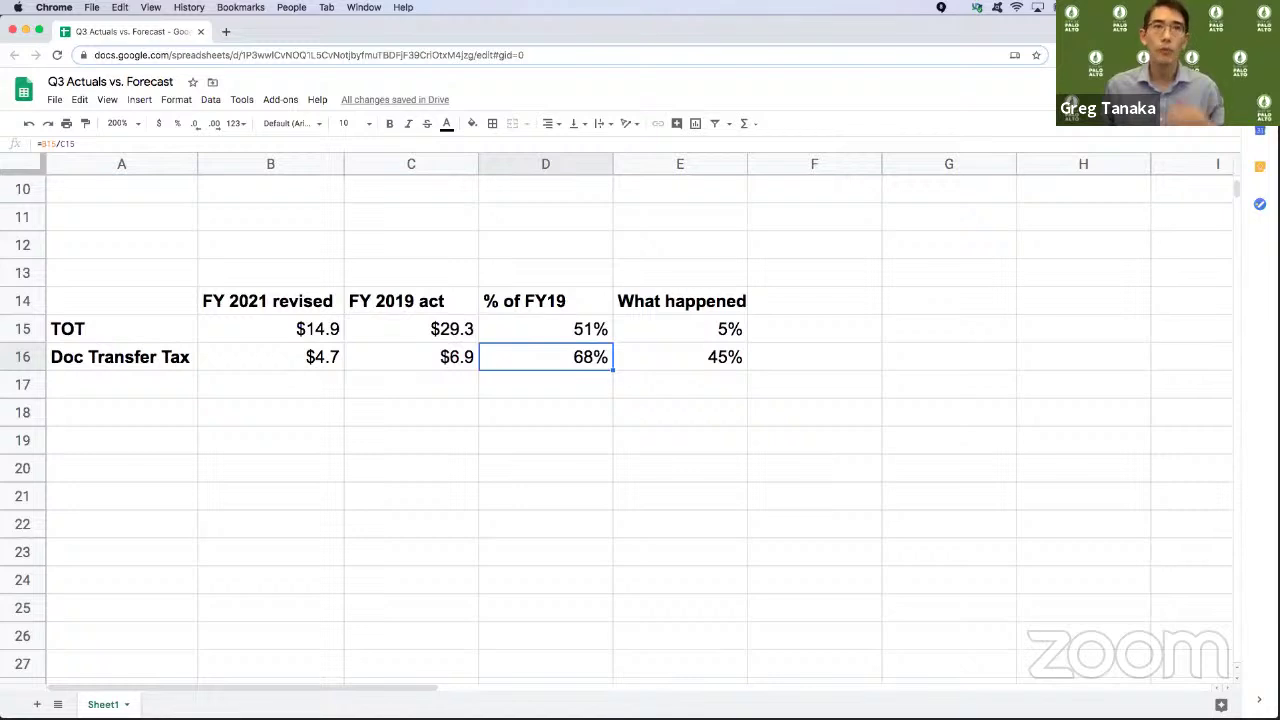
left_click(680, 329)
left_click(680, 357)
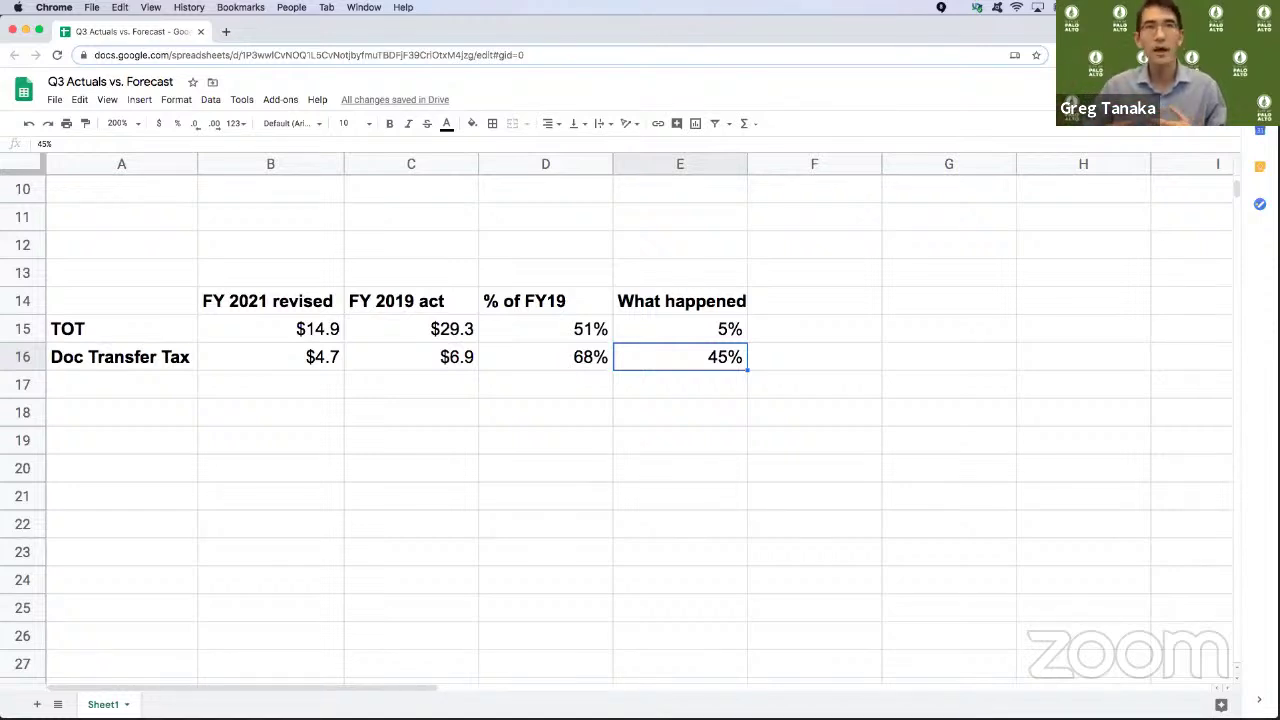
left_click(545, 329)
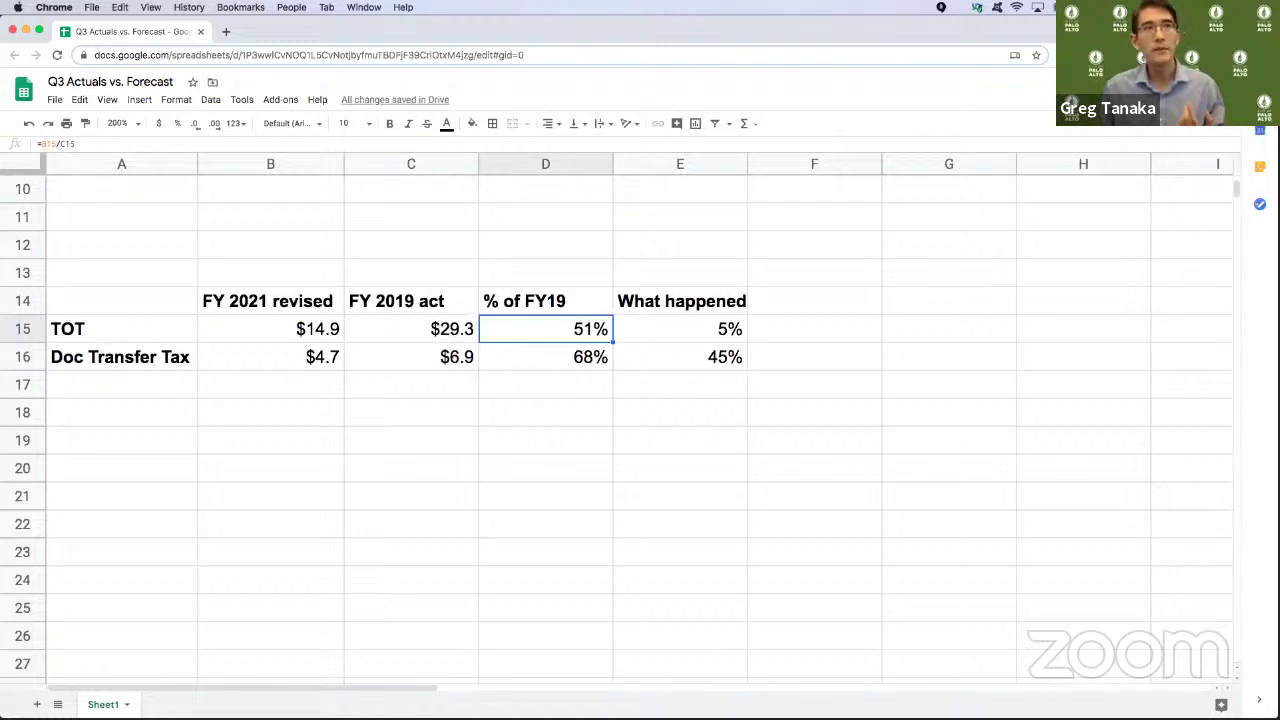
left_click(680, 329)
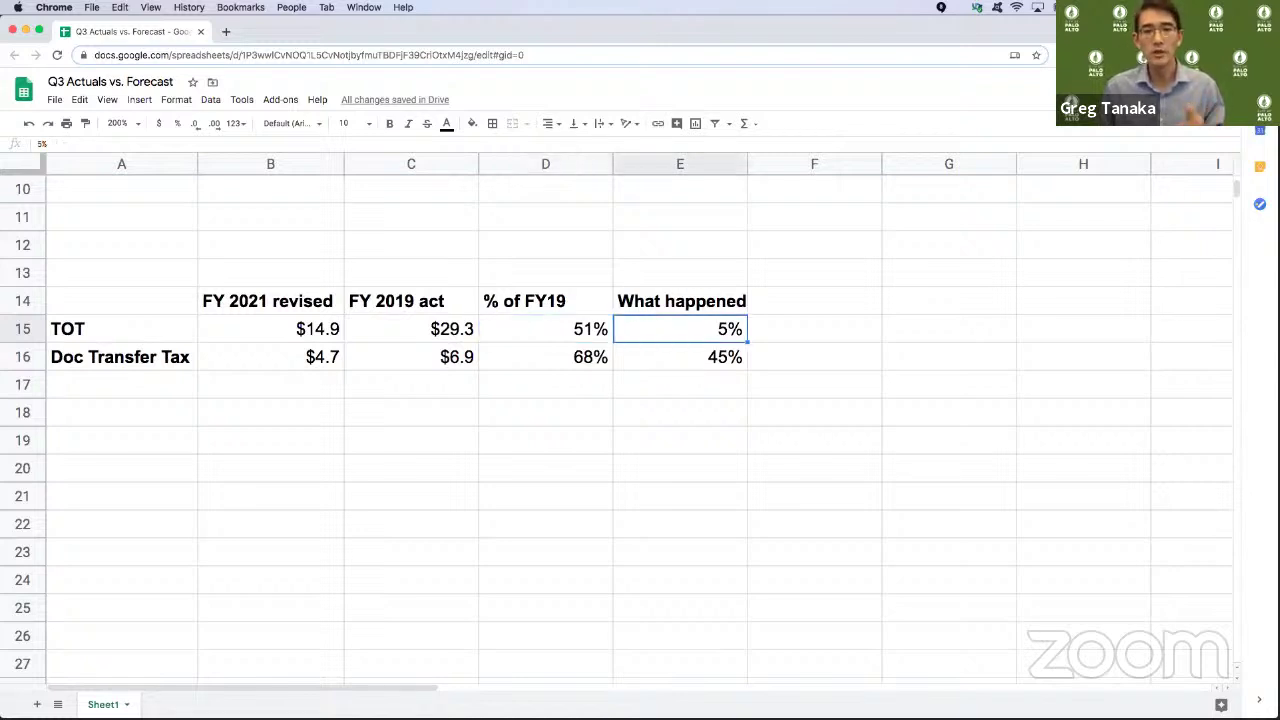
left_click(545, 329)
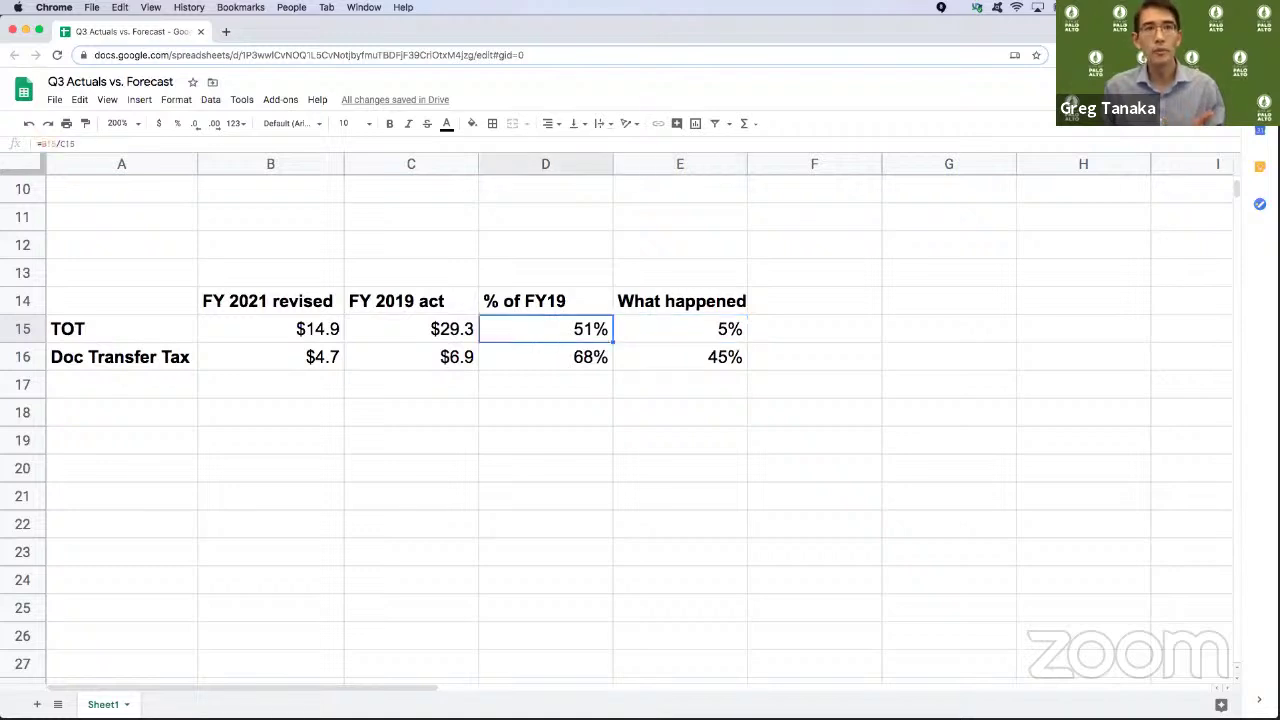
left_click(545, 357)
left_click(680, 357)
left_click(545, 357)
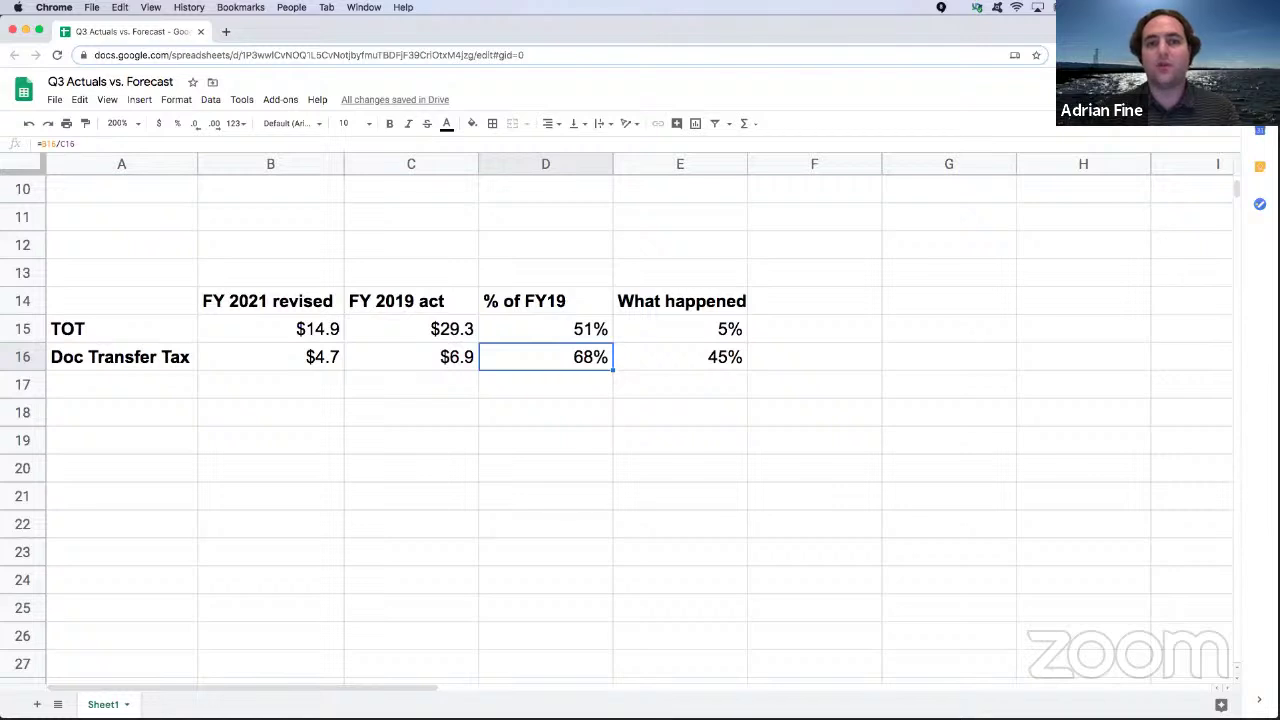
Check TOT's What happened percentage against its % of FY19
left_click(680, 329)
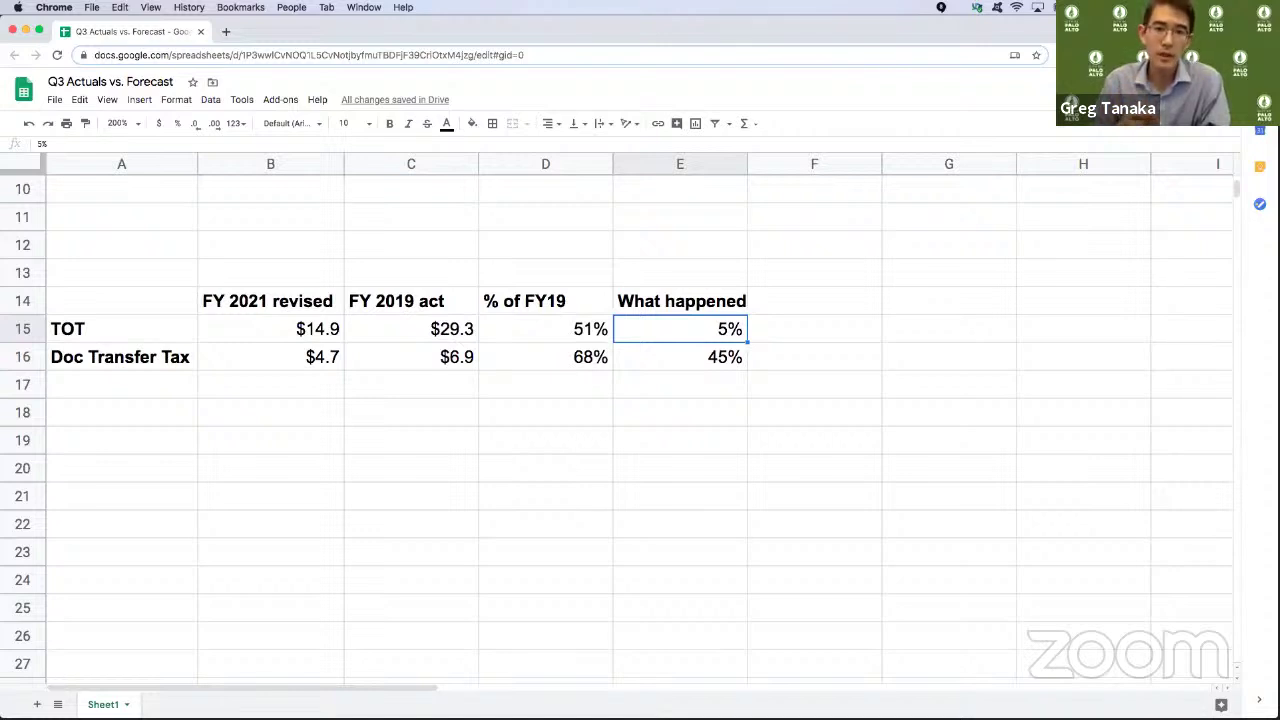
left_click(814, 329)
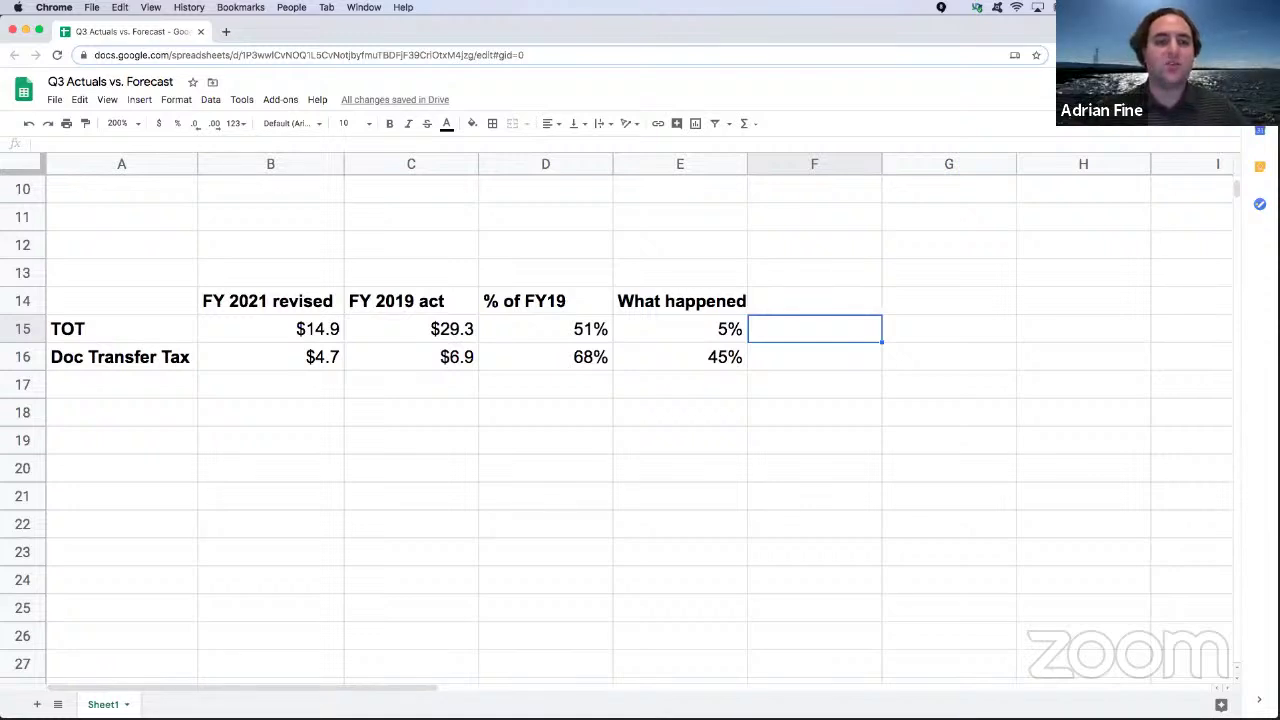
key("Left")
key("Left")
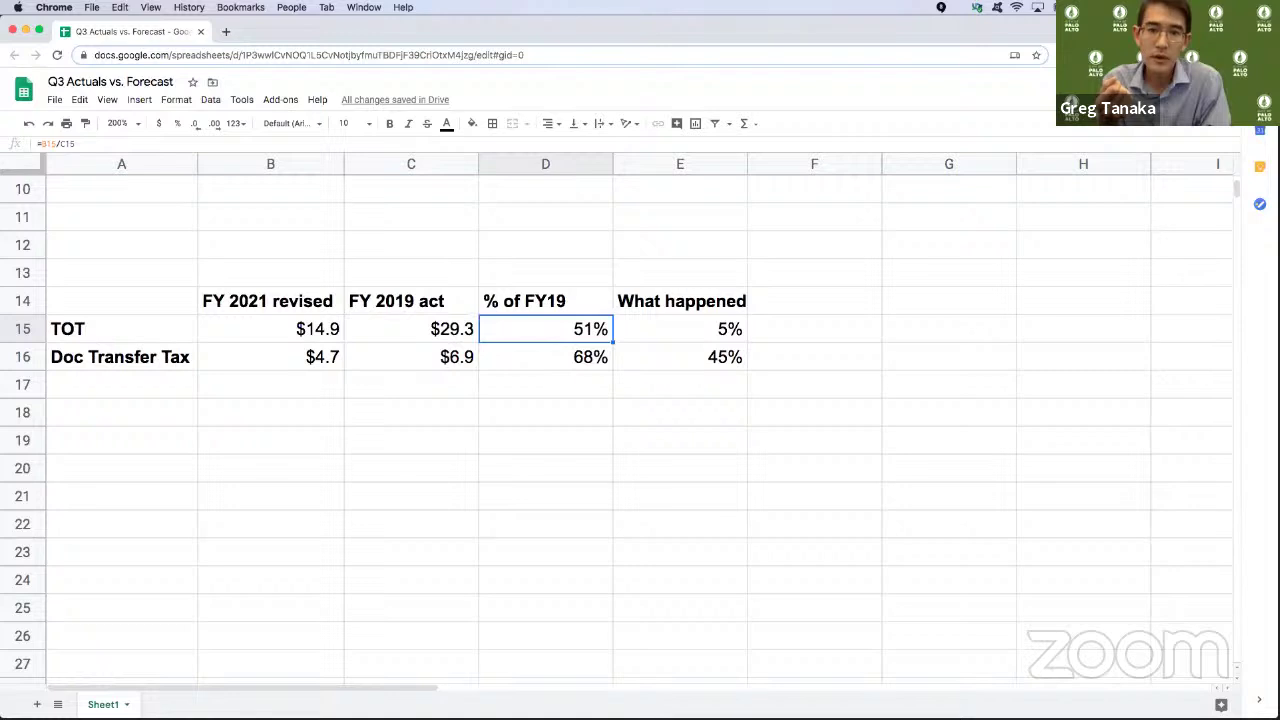
key("Right")
key("Down")
key("Up")
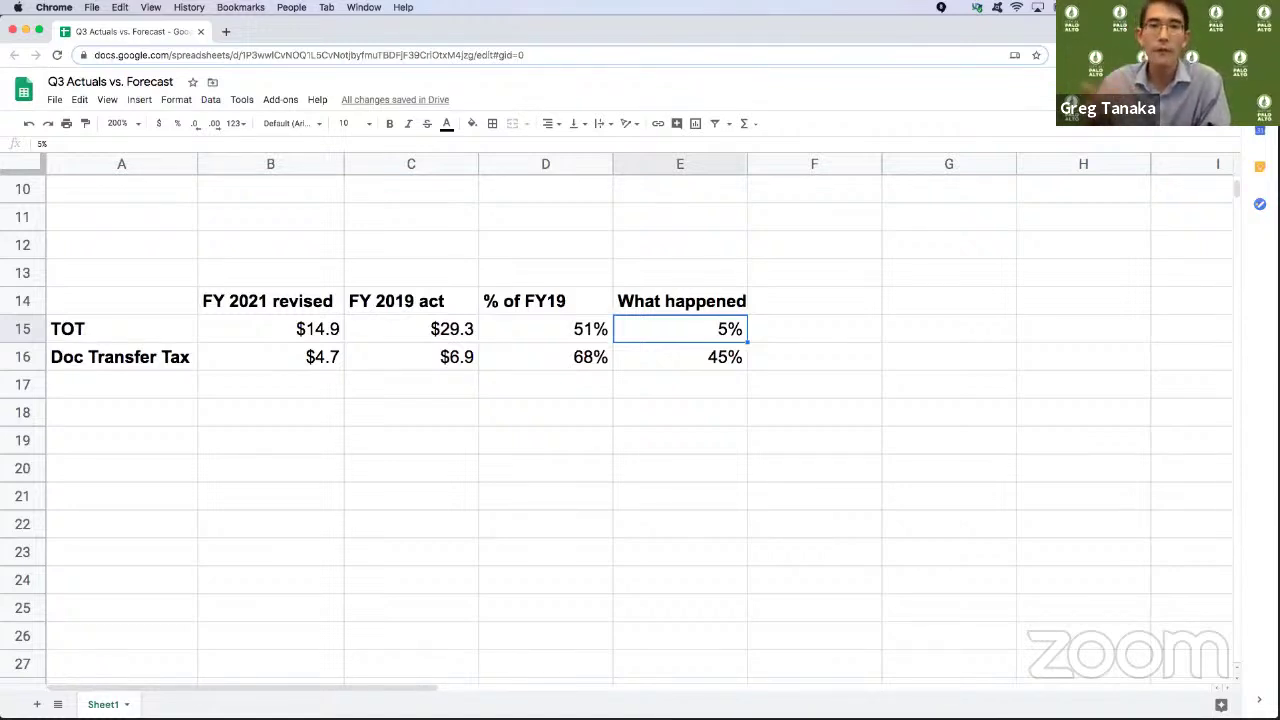
Compare Doc Transfer Tax's What happened percentage with its % of FY19, and go back to TOT's % of FY19
left_click(680, 357)
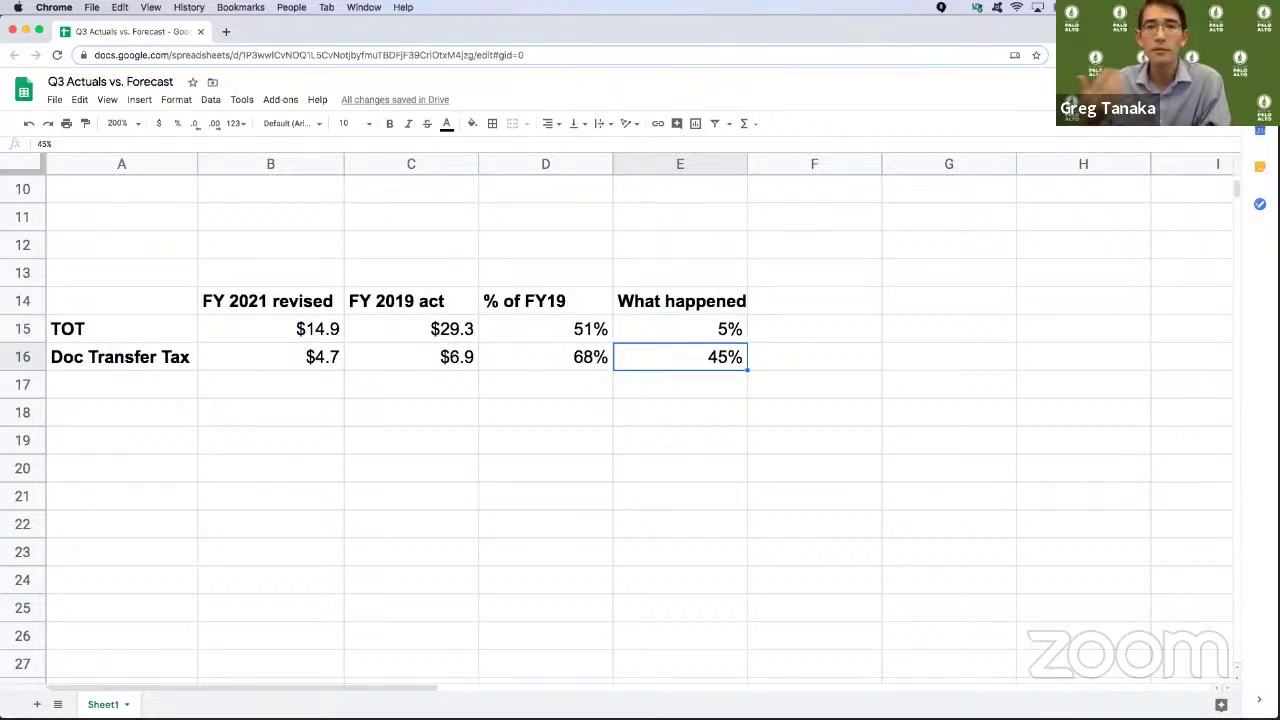
left_click(545, 357)
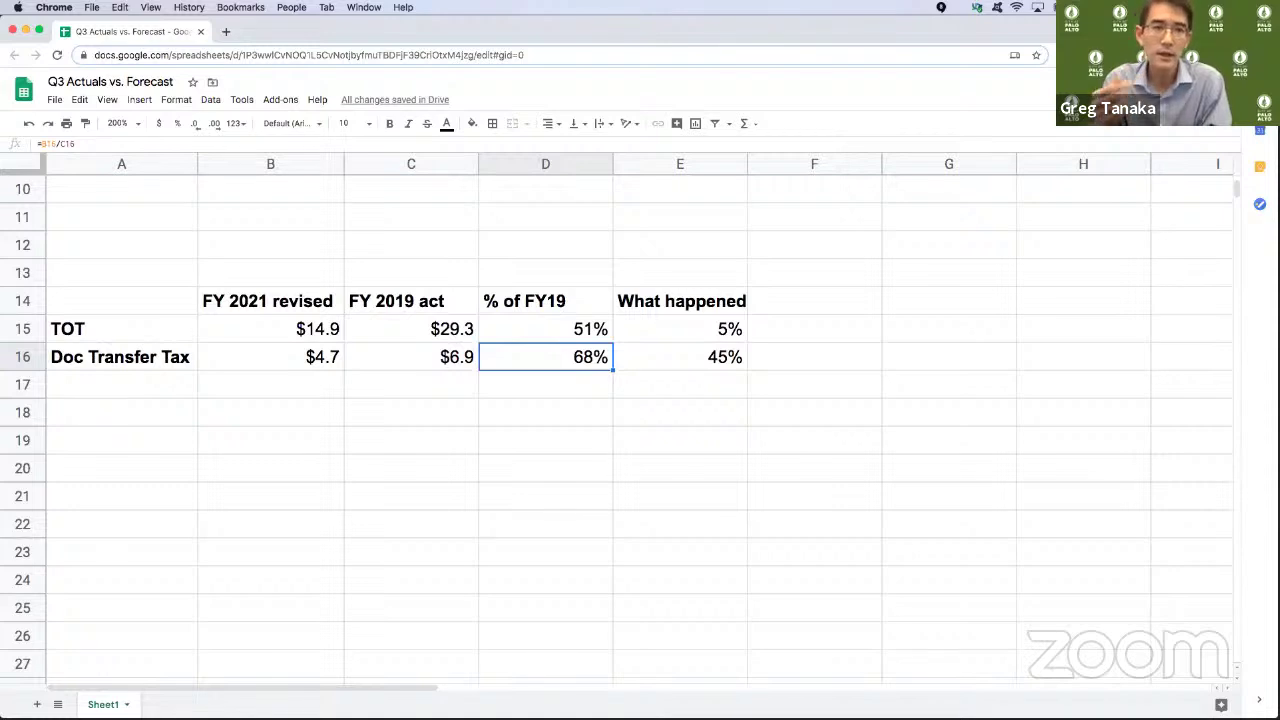
left_click(680, 357)
left_click(545, 357)
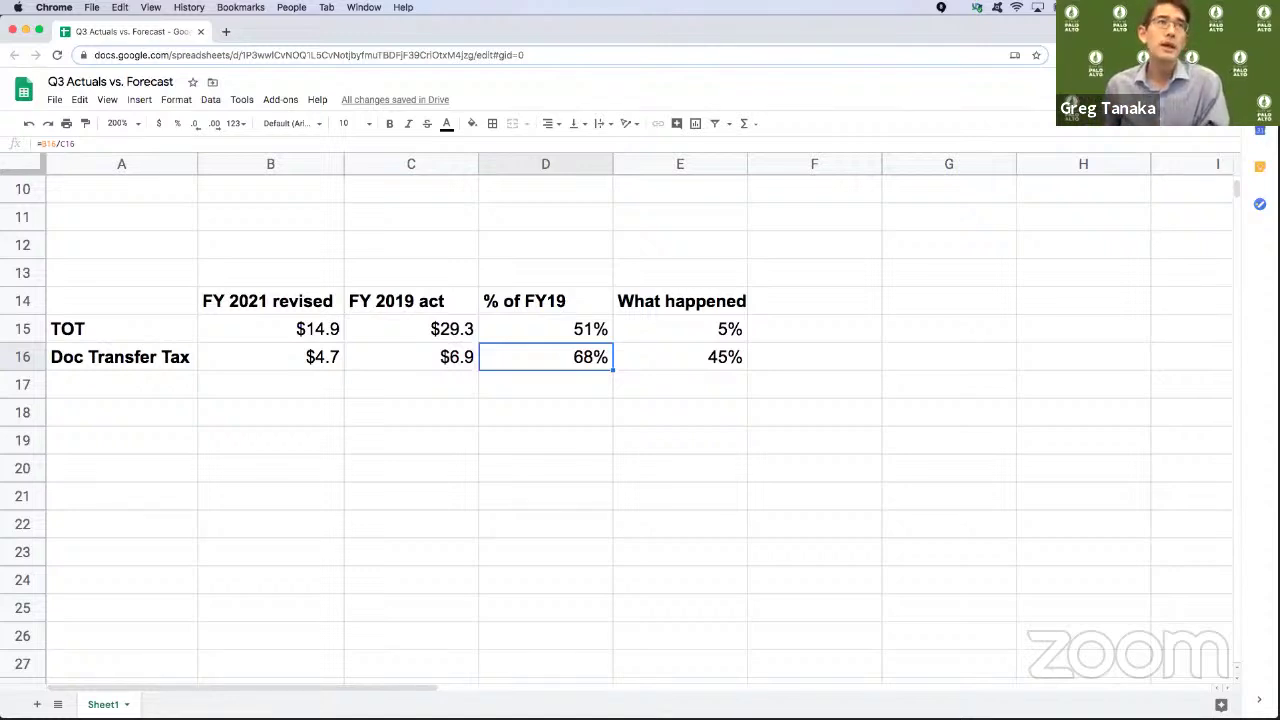
key("Right")
key("Up")
key("Left")
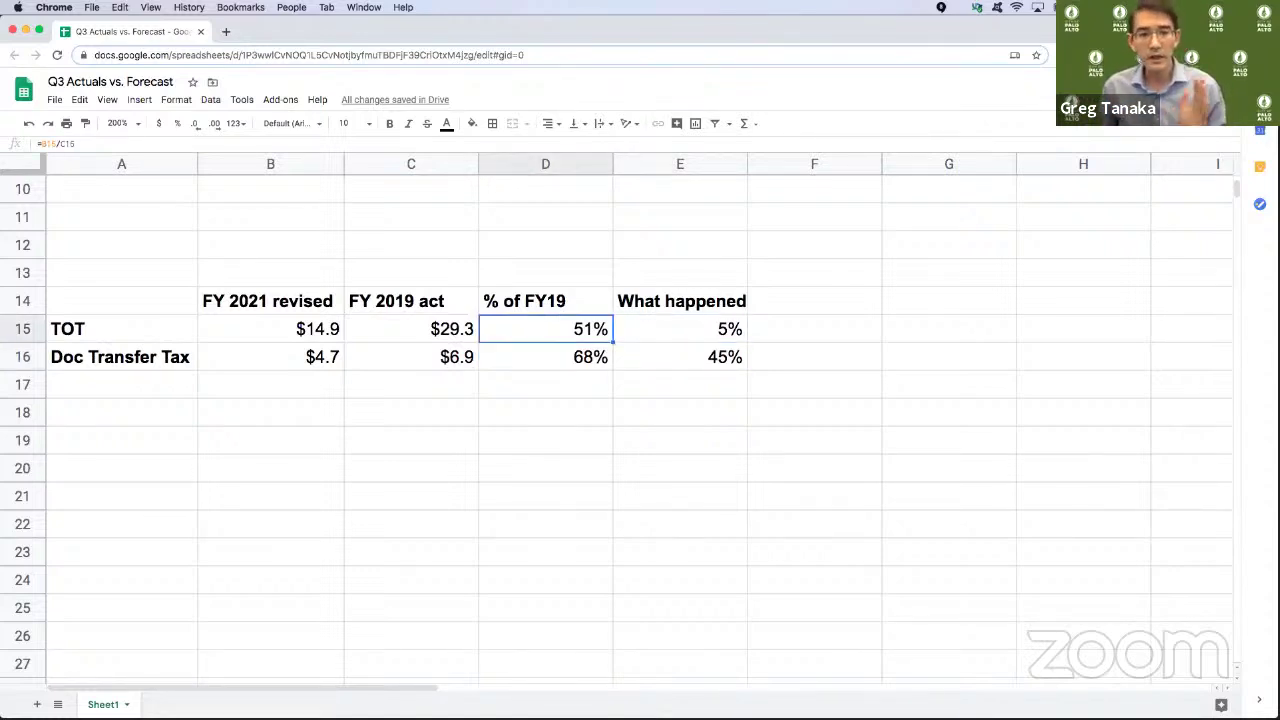